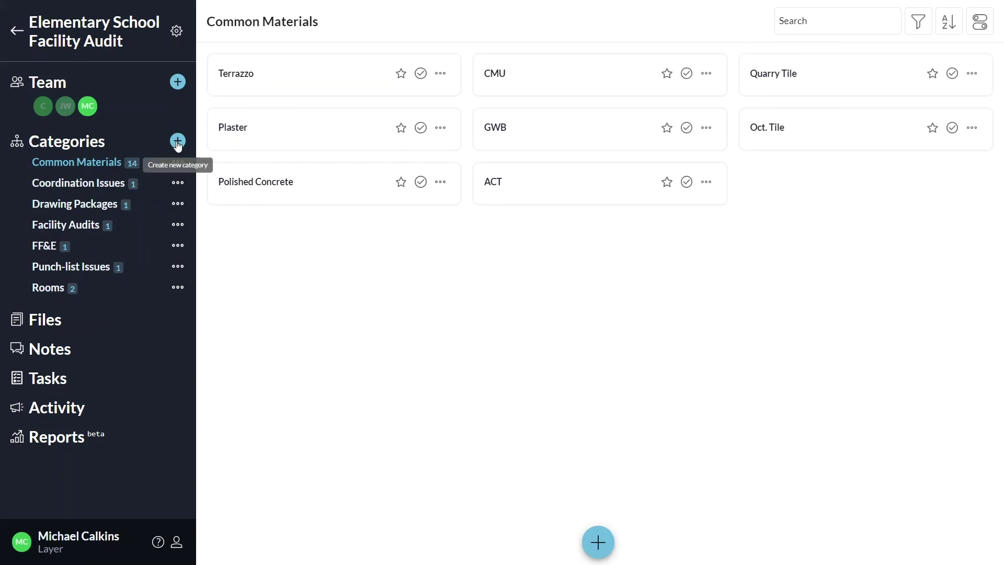
Step: Create a category named Exterior Audit with the auto-generated instance name and initials
left_click(177, 142)
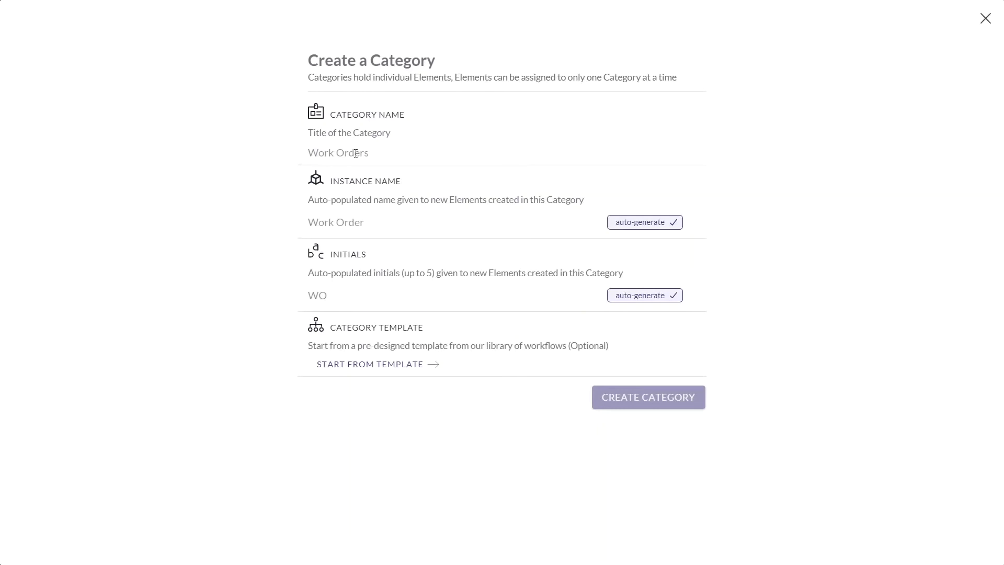
type("Work Orders")
type("Exterior Audit")
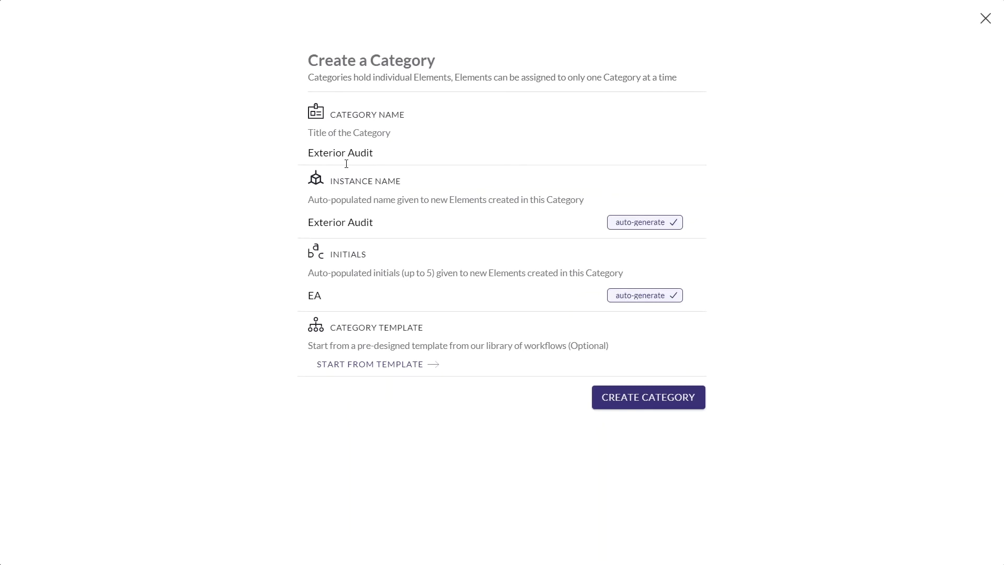
left_click(634, 399)
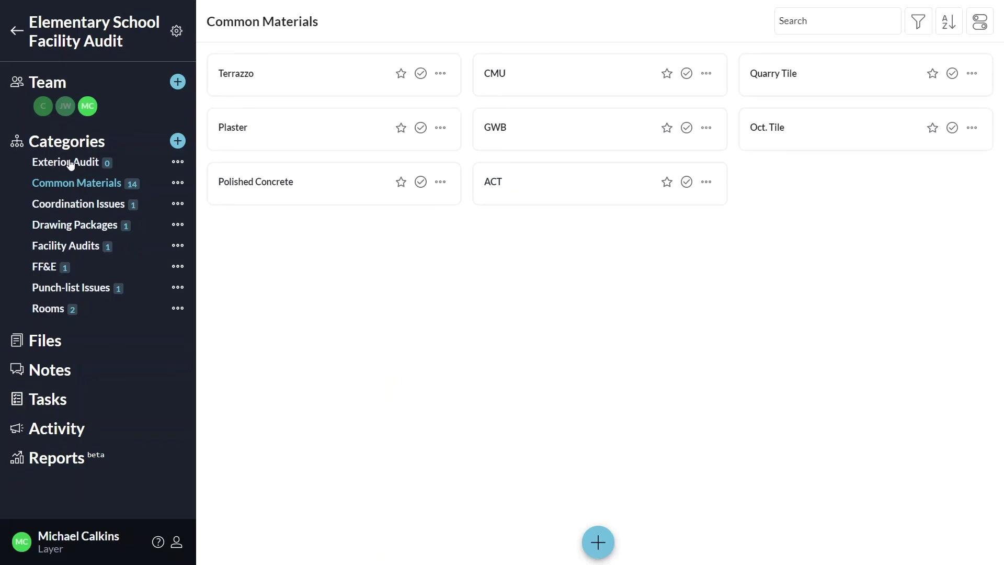
Step: Add an element named North Elevation to the Exterior Audit category
left_click(89, 166)
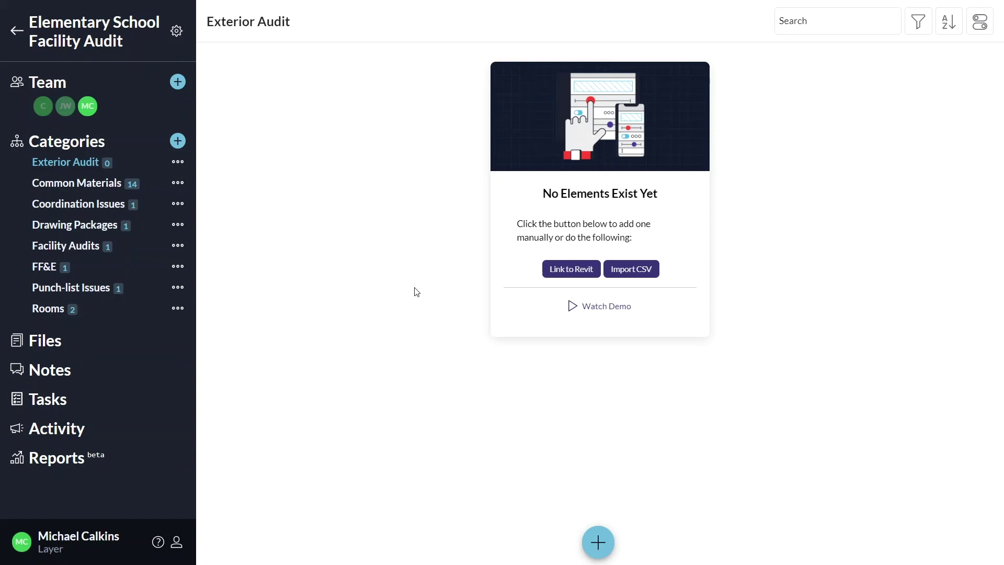
left_click(598, 544)
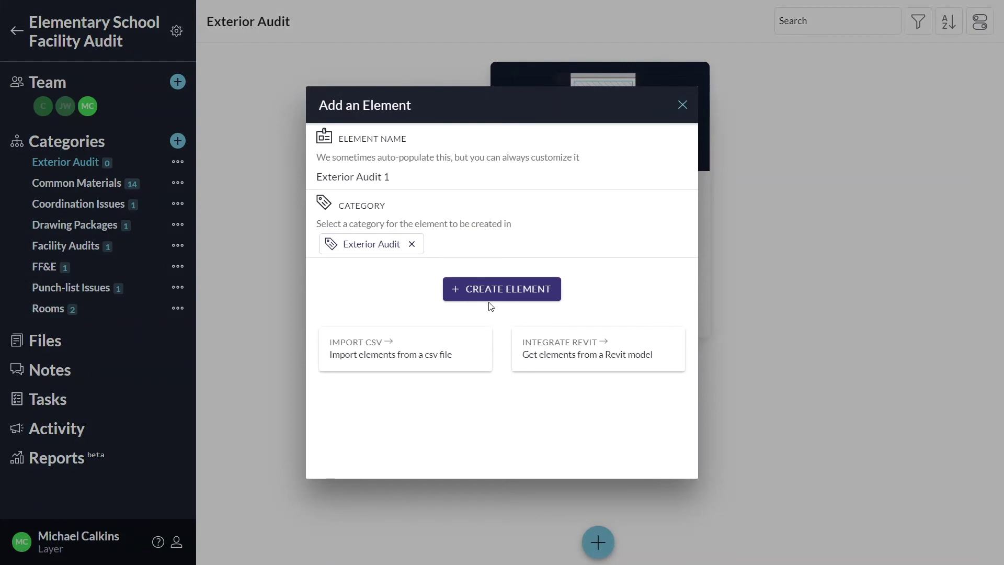
triple_click(425, 173)
type("North Elevation")
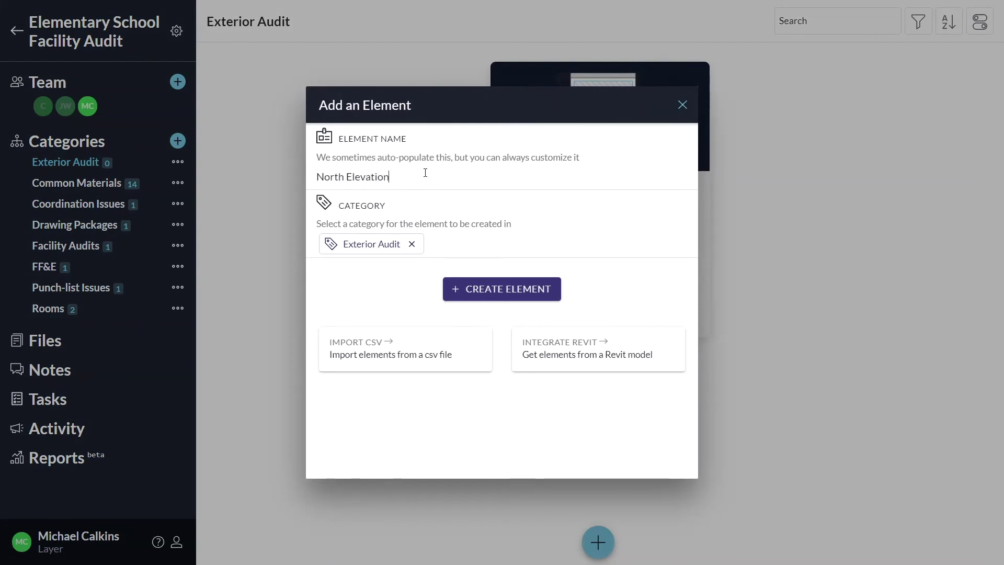
left_click(491, 289)
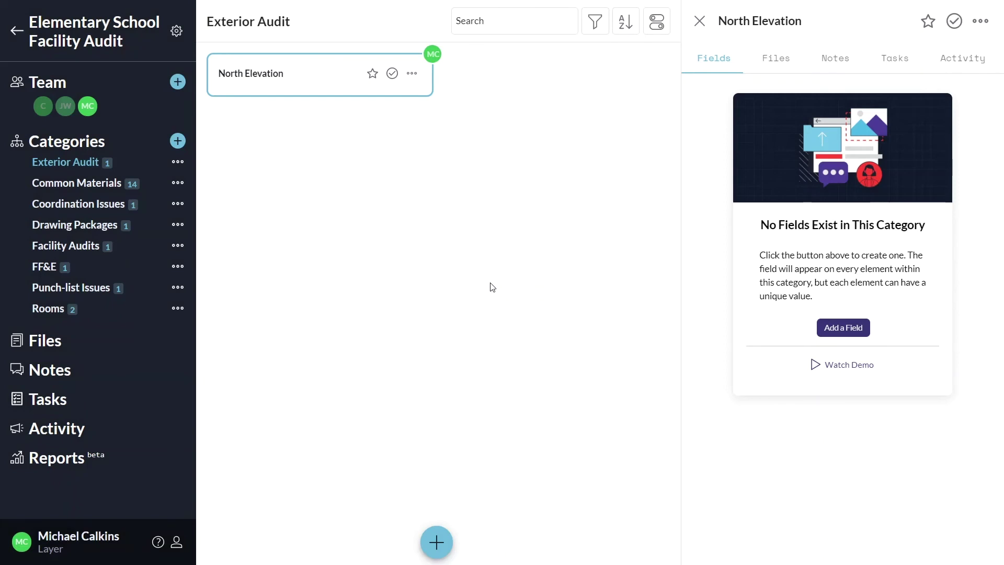
Step: Add a date field named Date of Inspection to the Exterior Audit category's form
left_click(837, 328)
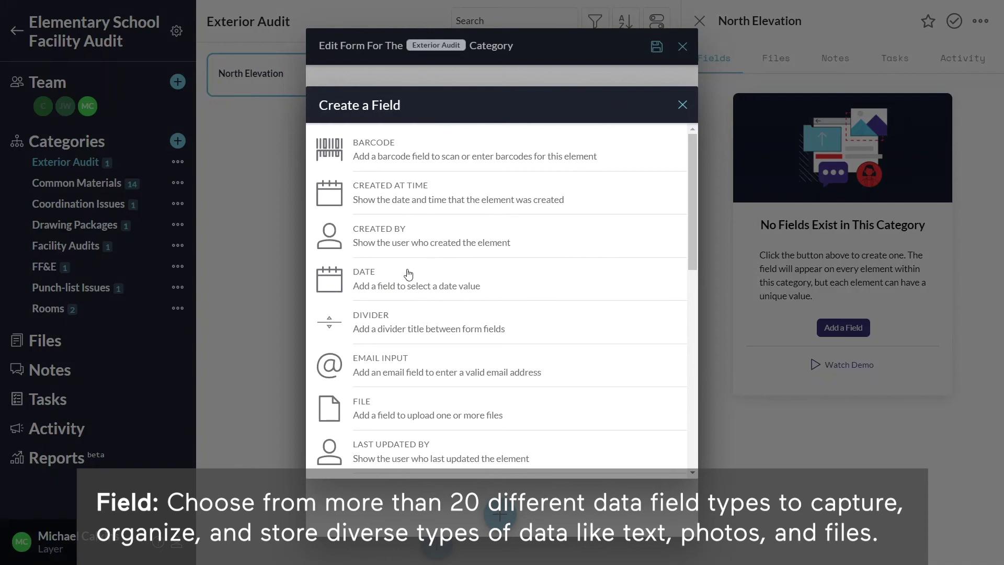
left_click(392, 283)
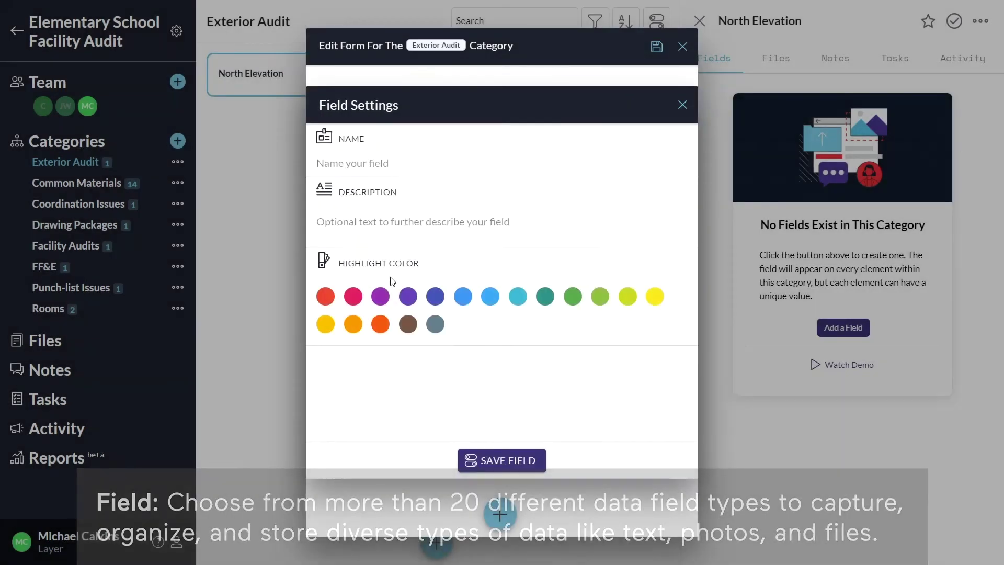
left_click(382, 166)
type("Date of Inspection")
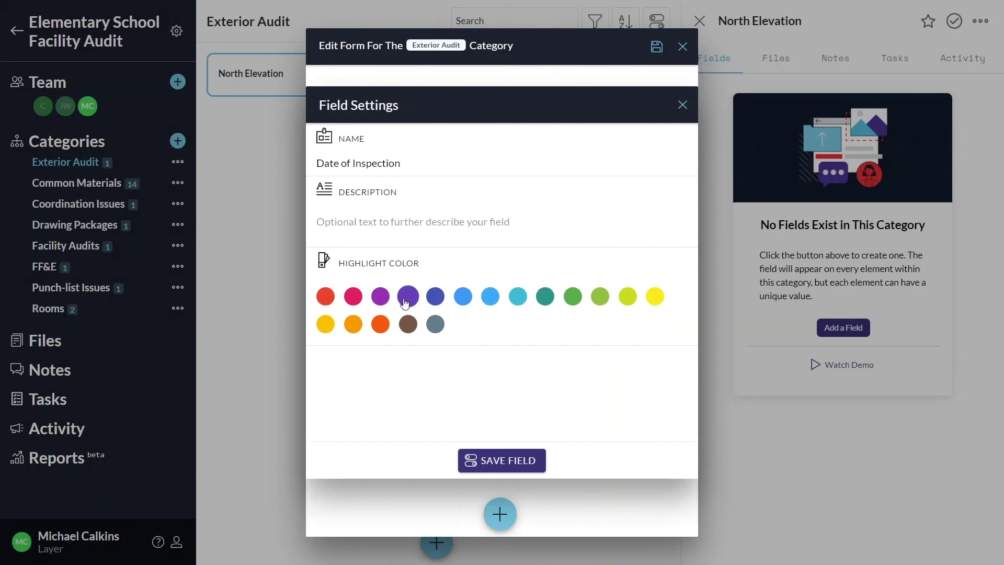
left_click(501, 463)
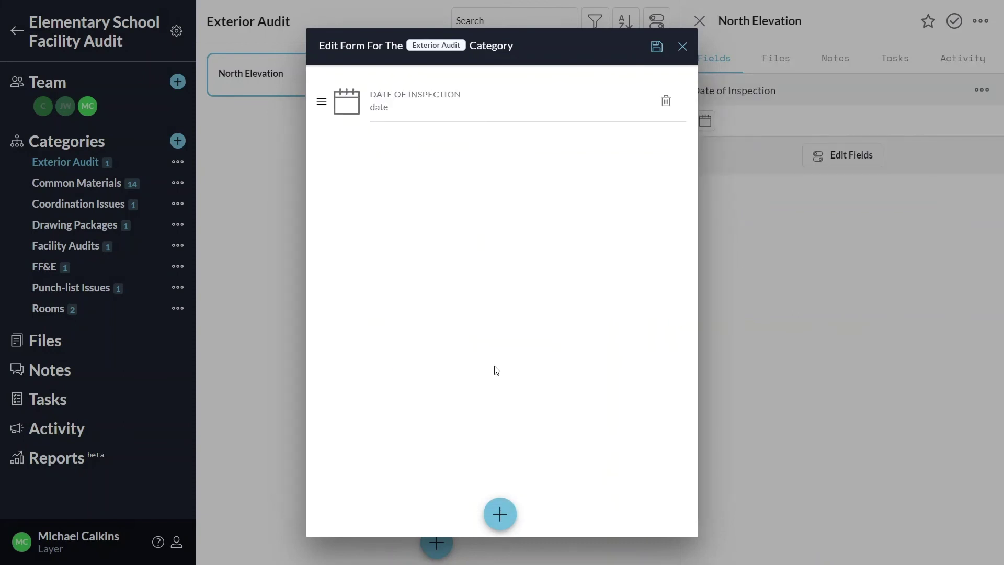
Step: Add a person field named Inspected By to the Exterior Audit category's form
left_click(500, 514)
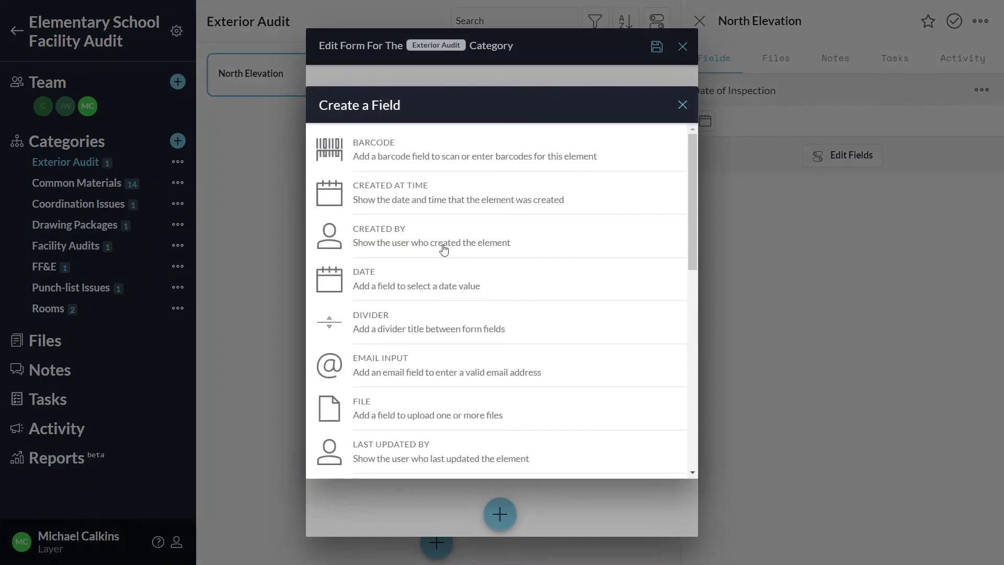
scroll(502, 277, "down", 4)
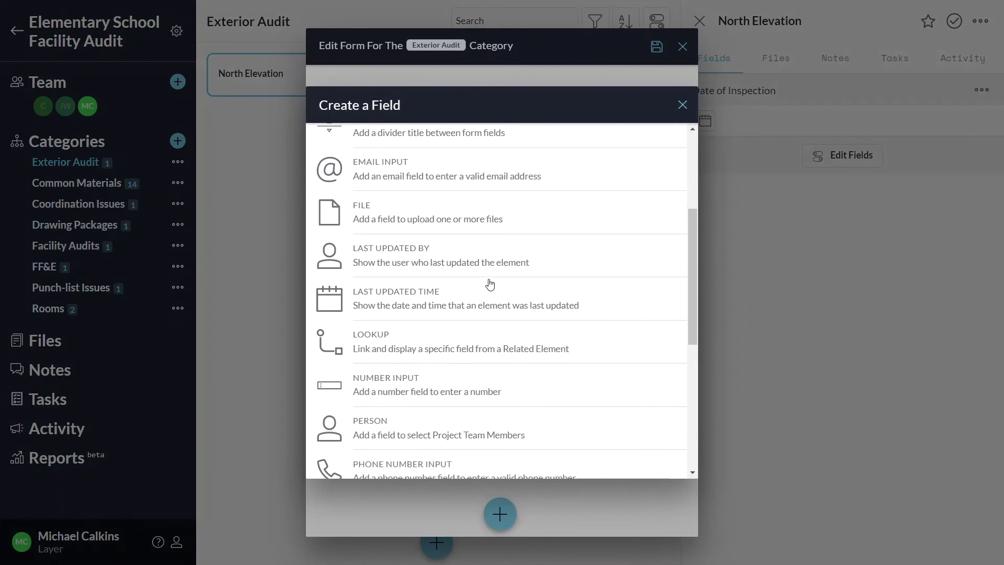
left_click(394, 432)
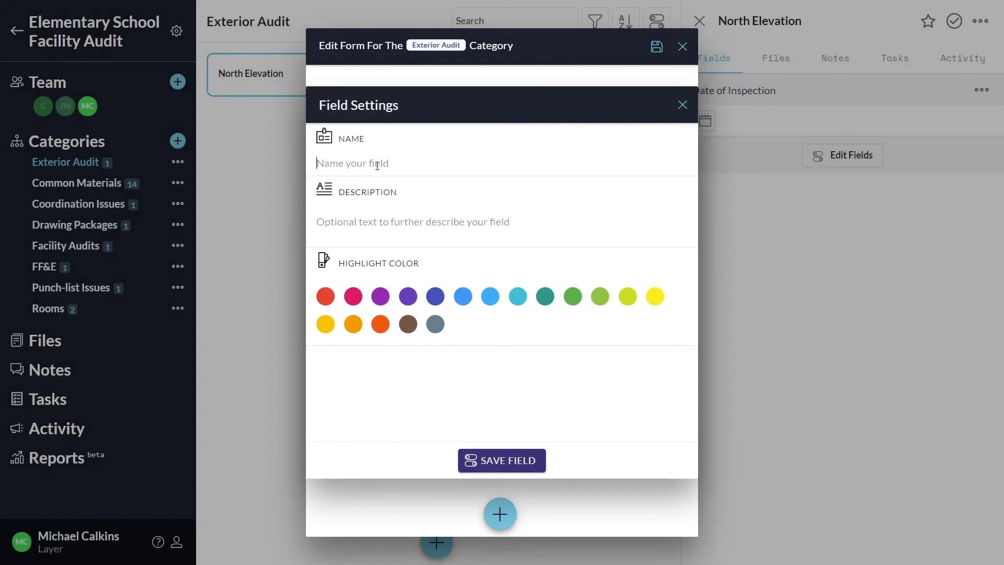
type("Inspected By")
left_click(506, 458)
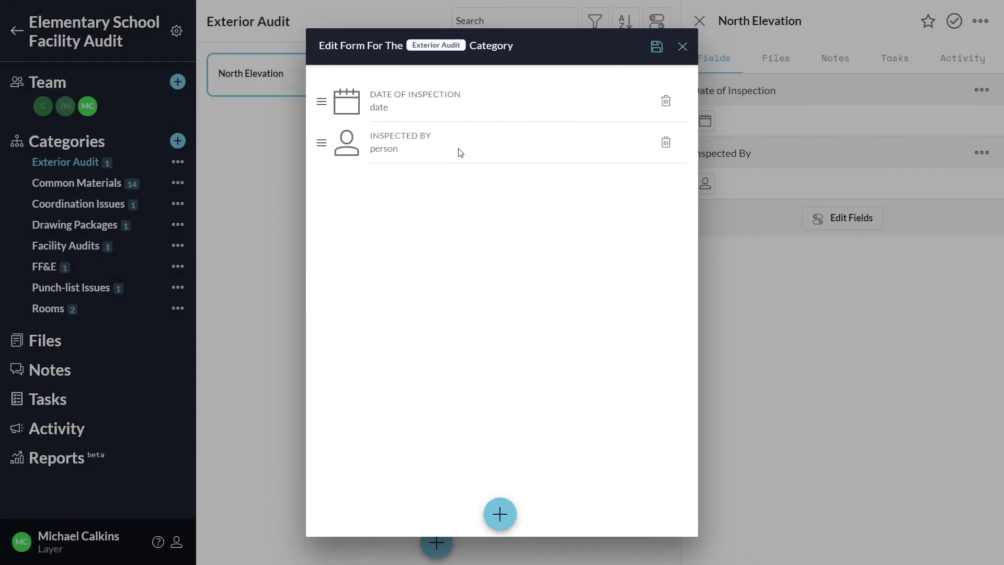
Step: Move the Inspected By field above Date of Inspection and close the form editor
left_click_drag(320, 140, 317, 96)
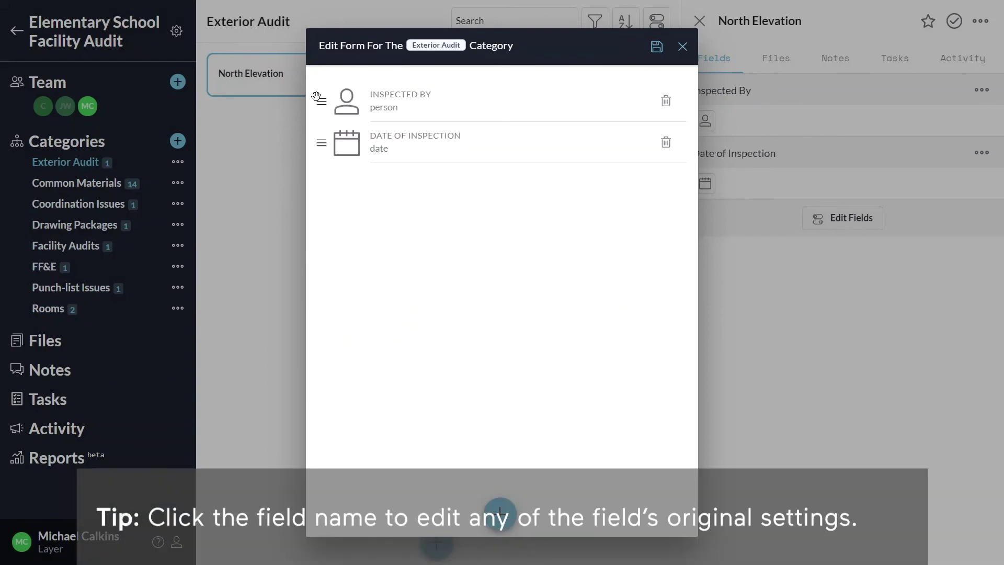
left_click(665, 104)
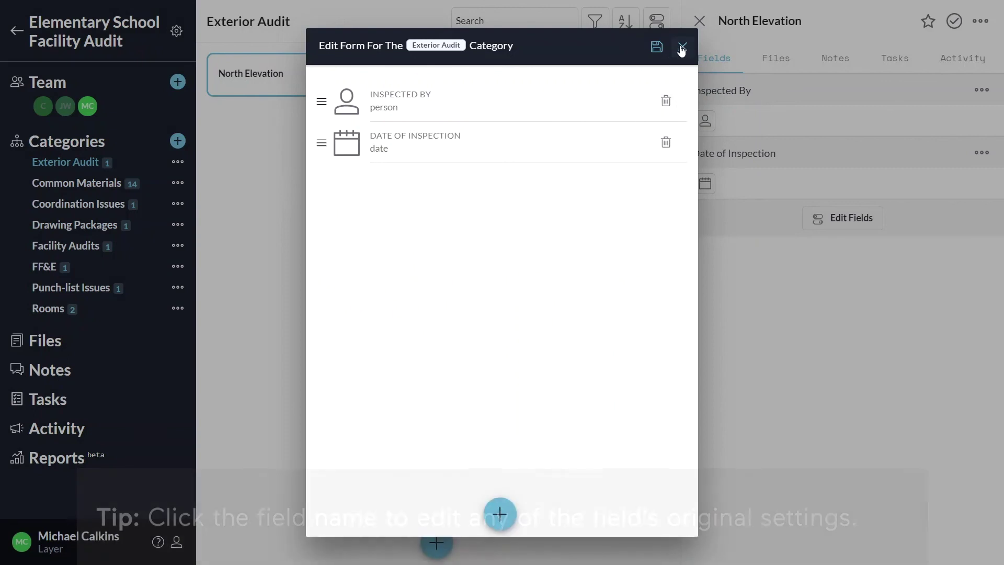
left_click(682, 48)
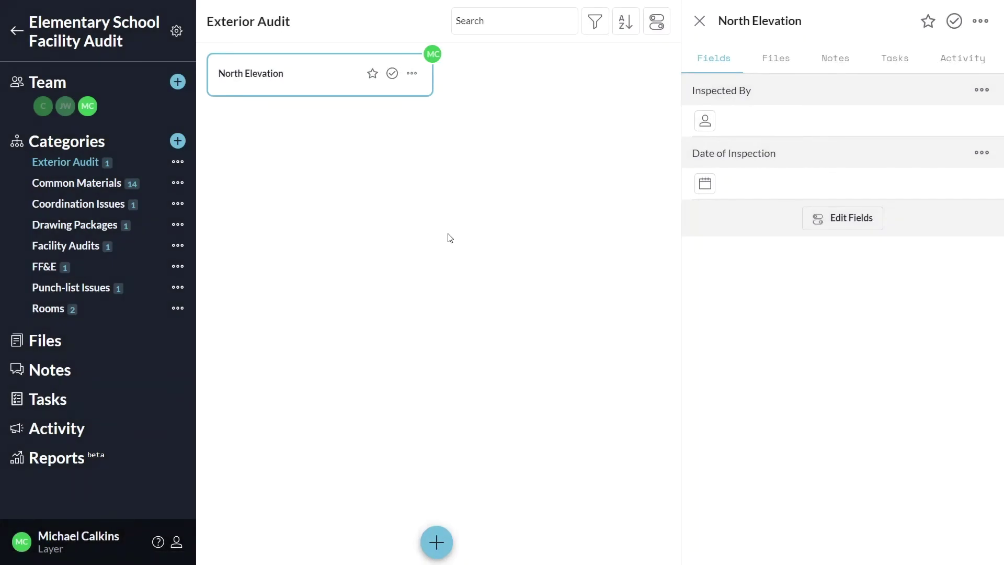
Step: For North Elevation, assign the first listed team member as inspector and set the inspection date to Aug 05, 2020
left_click(705, 121)
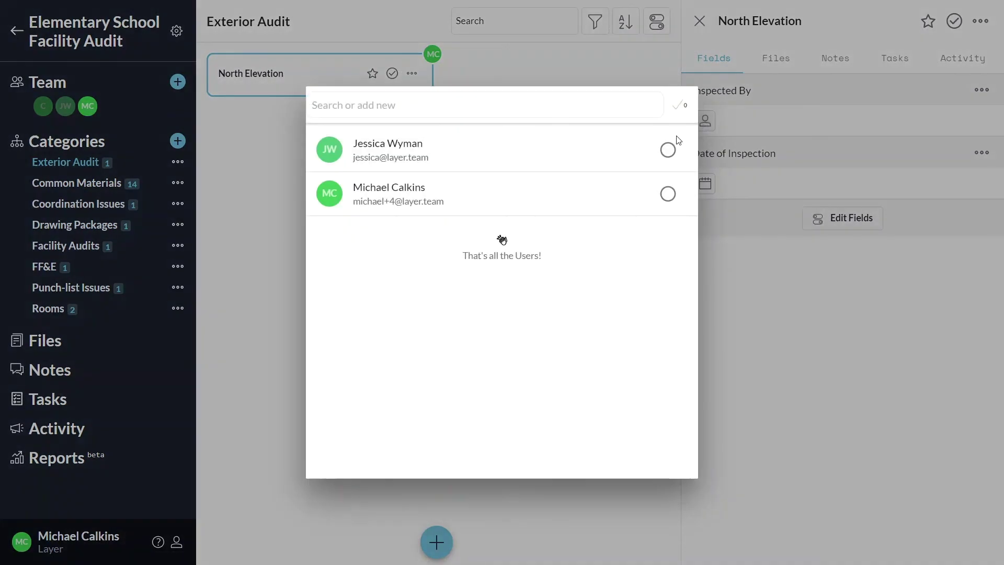
left_click(667, 150)
left_click(704, 184)
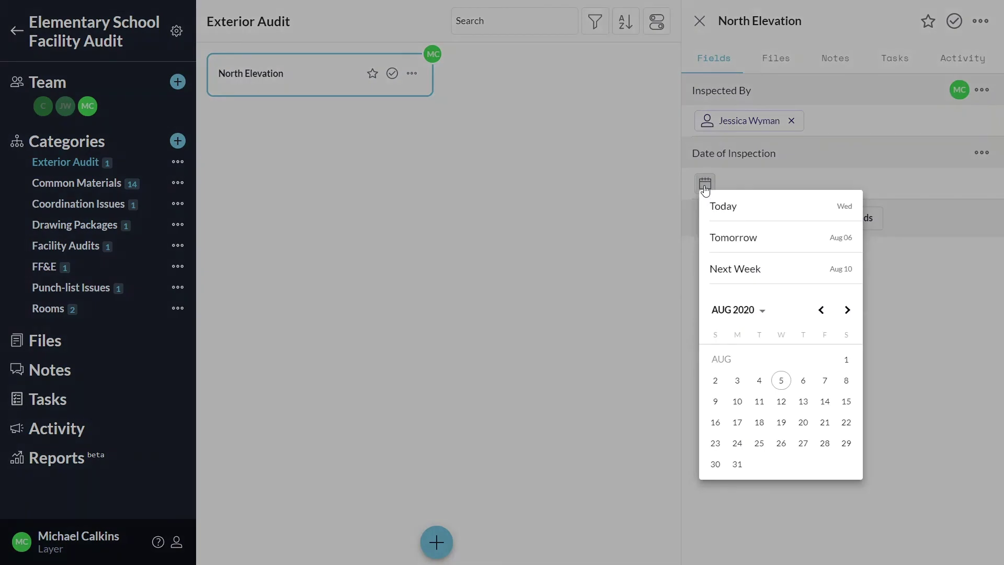
left_click(785, 384)
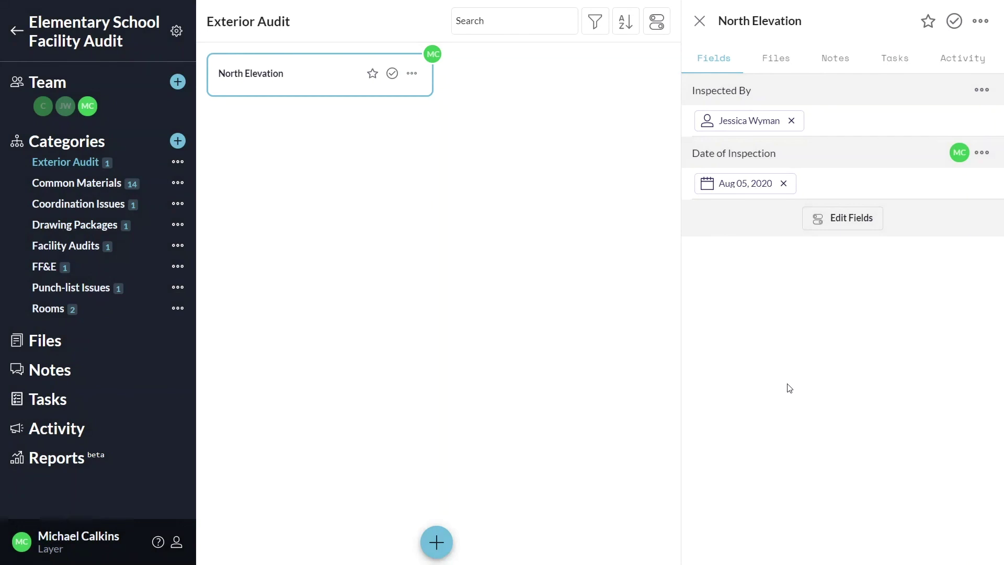
Step: Attach Eames® Lounge and Ottoman.pdf as the cut sheet of the [Sample] Chair and Ottoman element in the FF&E category
left_click(45, 267)
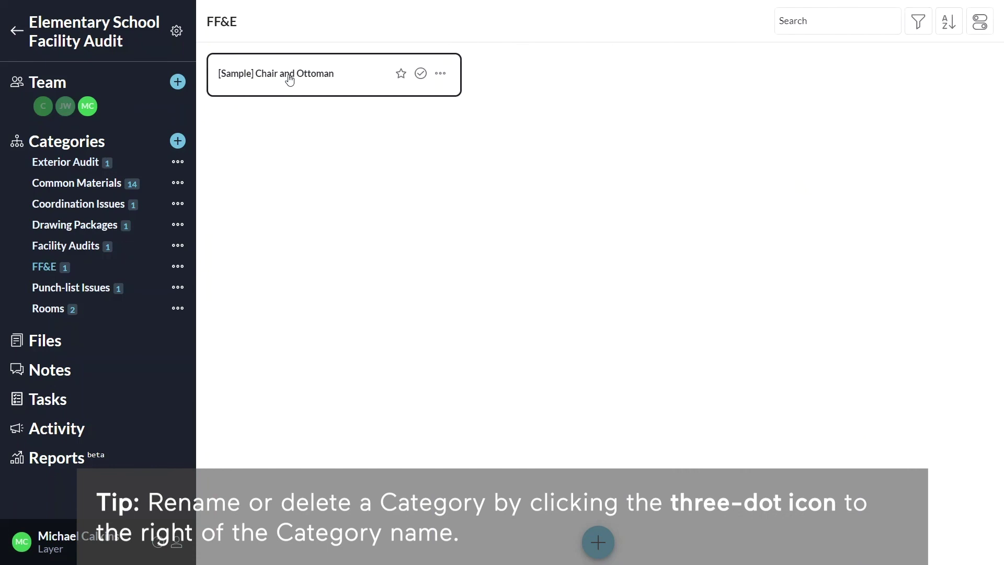
left_click(289, 79)
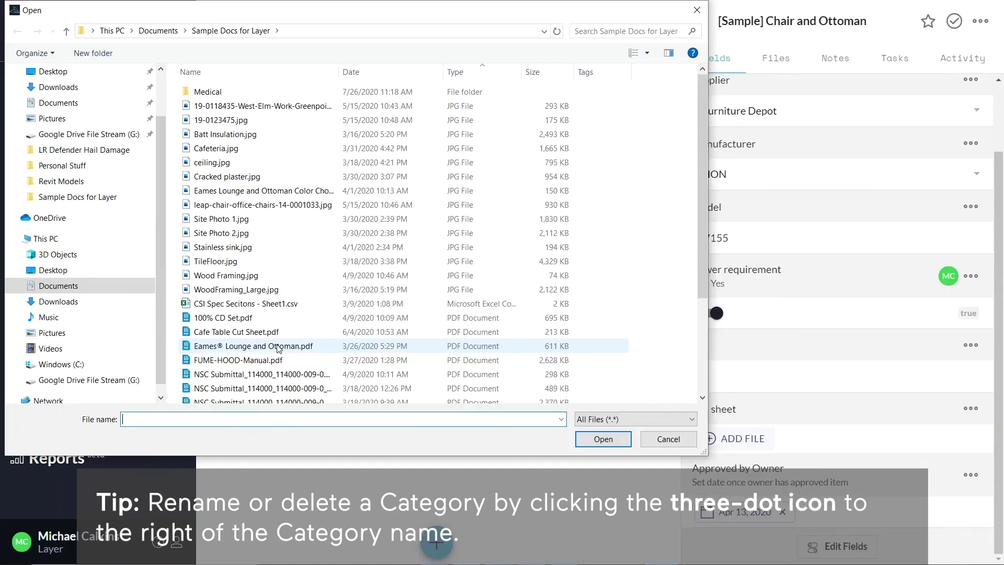
double_click(277, 347)
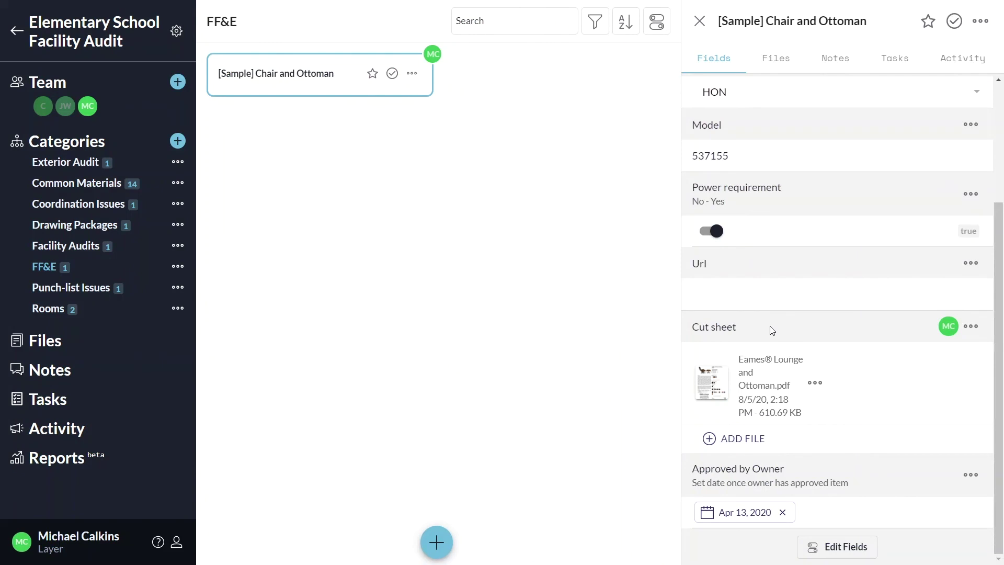
Step: Review the FF&E category's form fields and the rename and delete options of the [Sample] Chair and Ottoman element
left_click(843, 546)
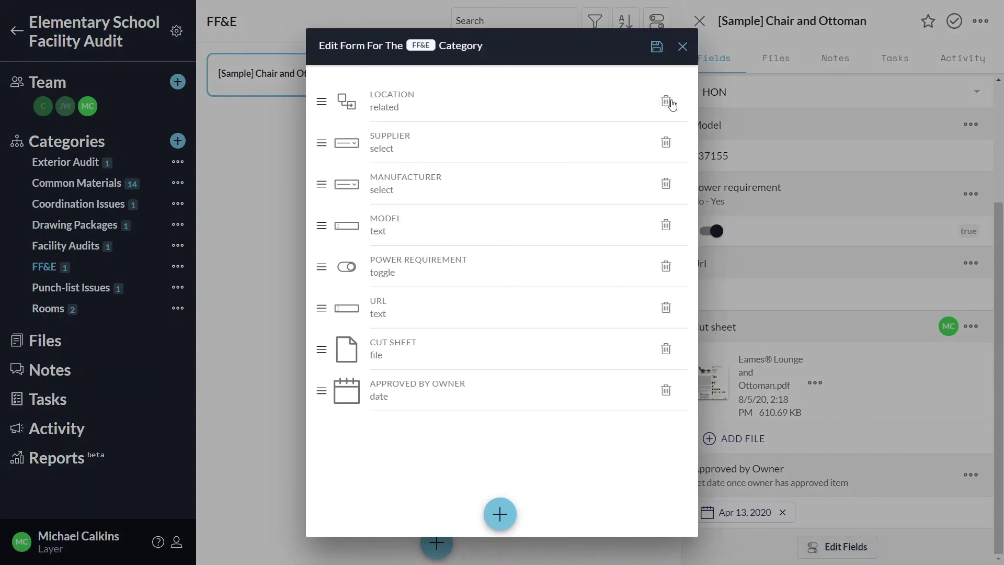
left_click(679, 52)
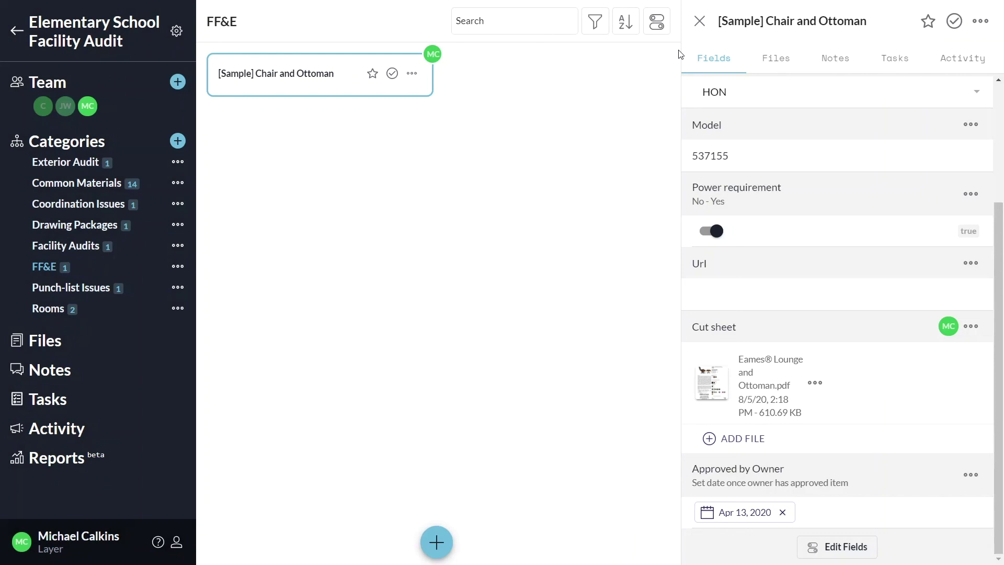
left_click(414, 77)
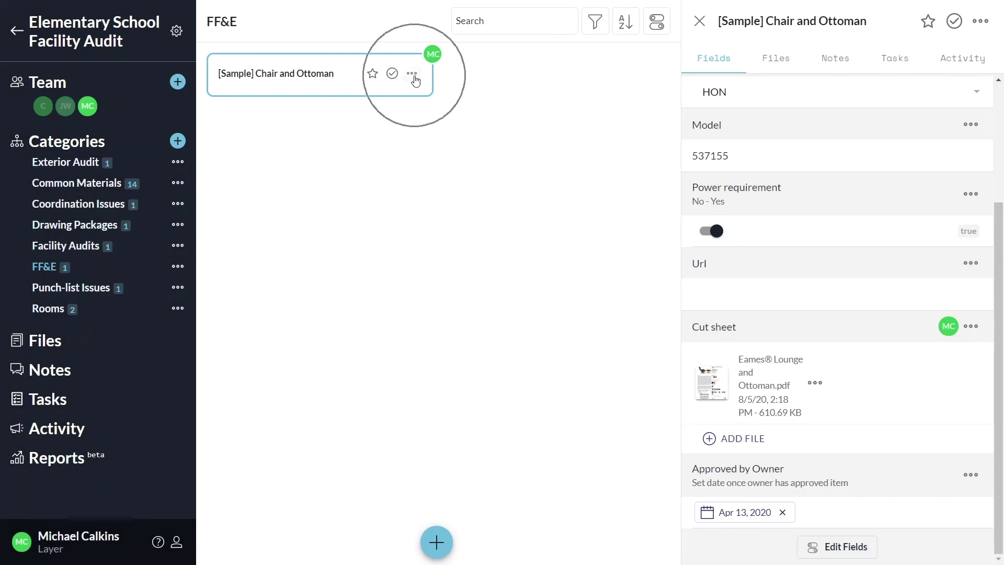
left_click(415, 79)
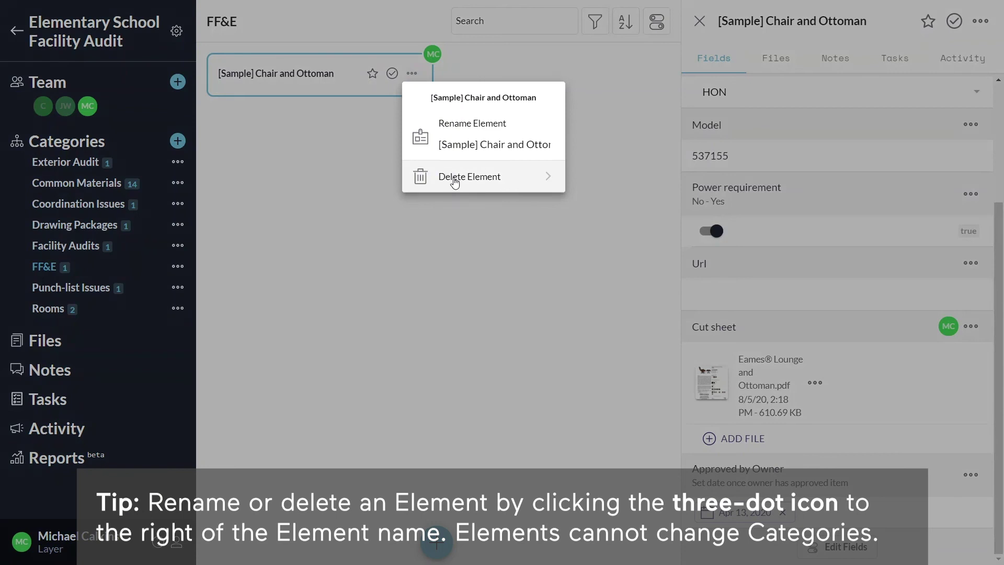
left_click(605, 275)
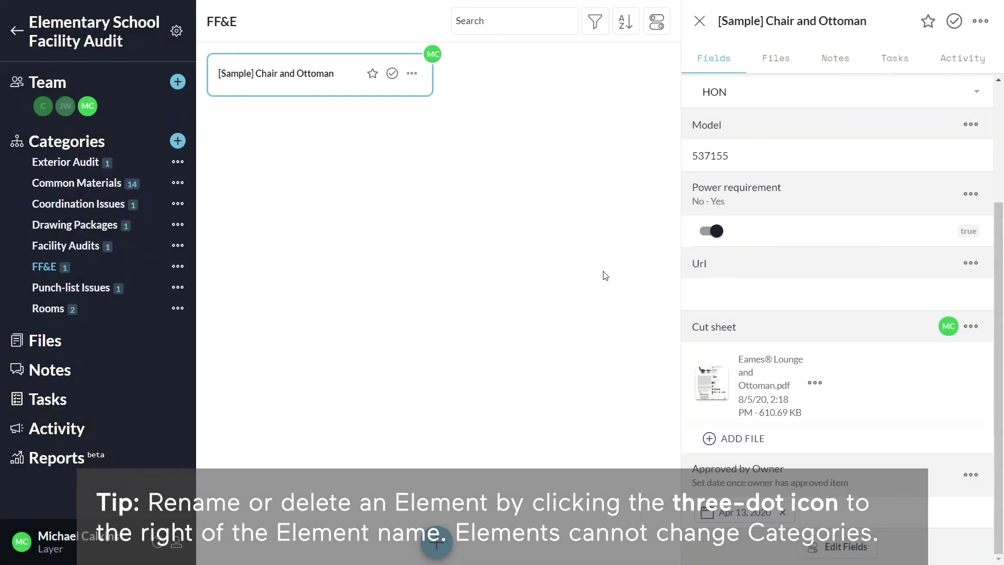